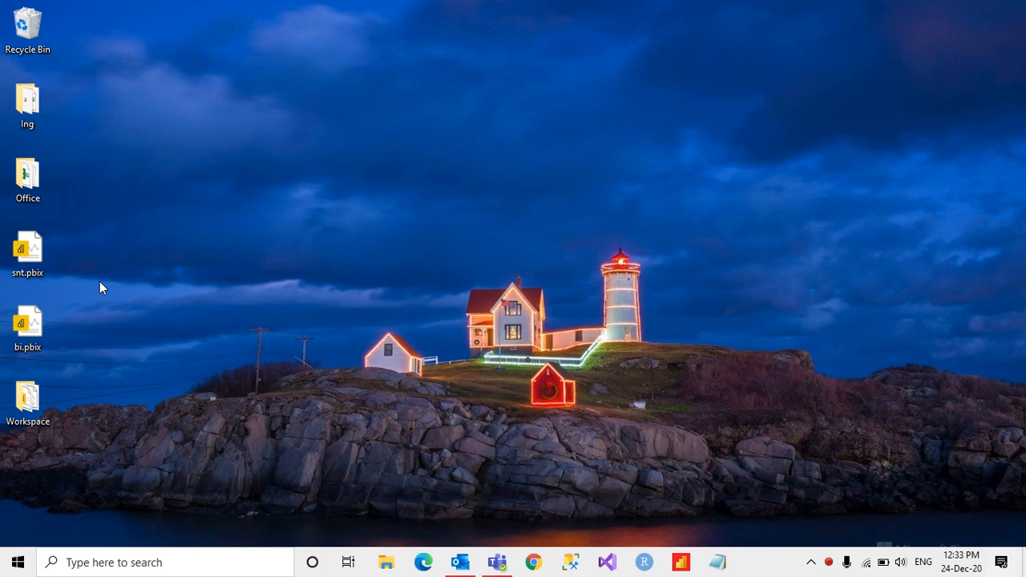
- Open the snt.pbix report from the desktop in Power BI Desktop and expand the fields of the Sheet1 table
{"action": "double_click", "coordinate": [23, 258]}
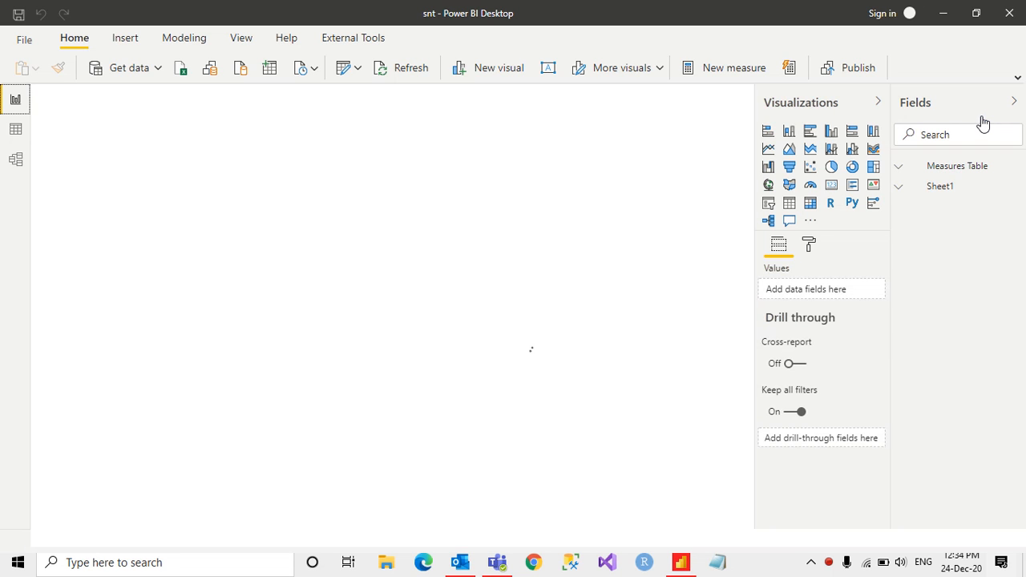
{"action": "left_click", "coordinate": [938, 187]}
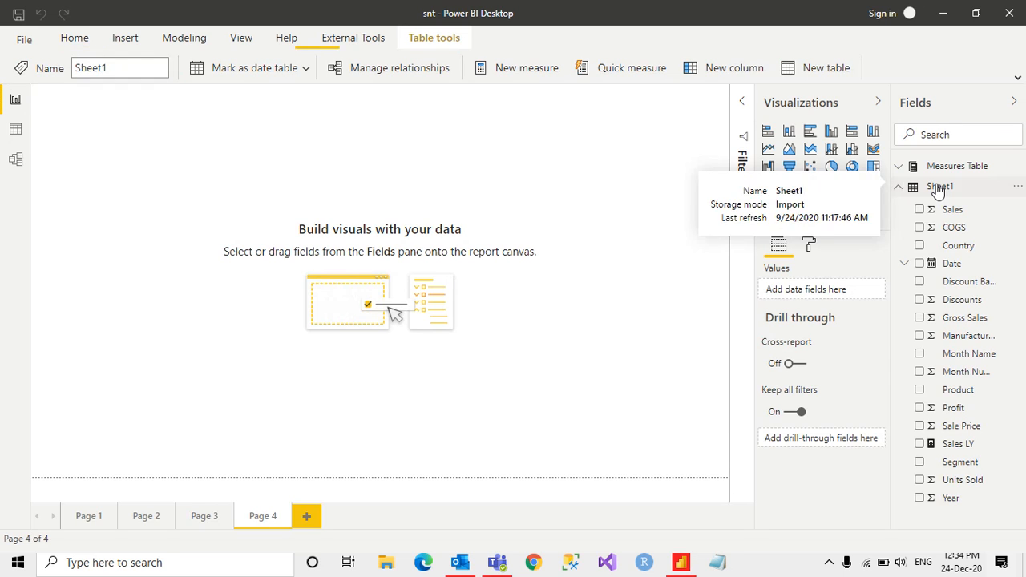
{"action": "left_click", "coordinate": [662, 191]}
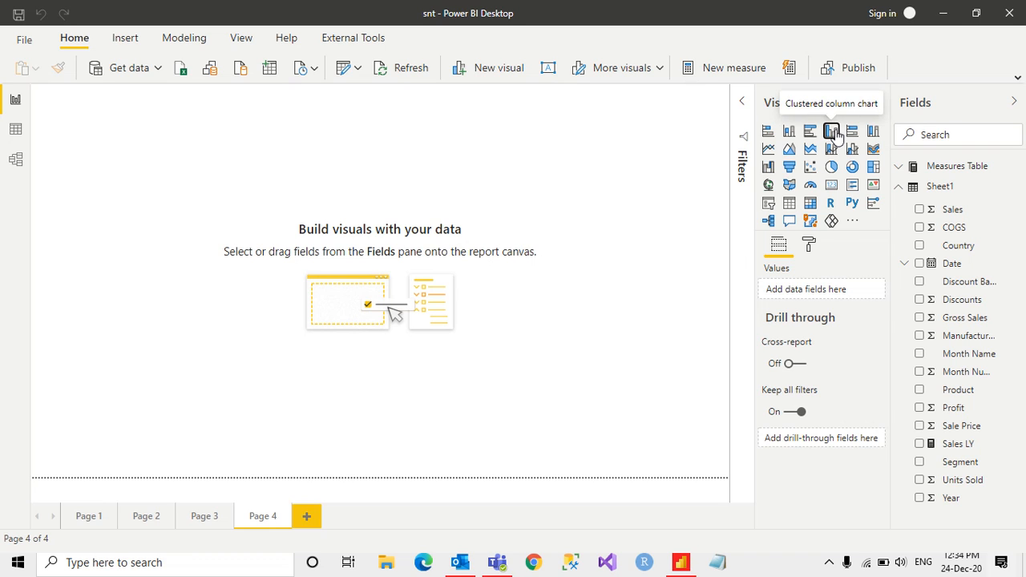
- Add an enlarged clustered column chart to the middle of Page 4 with Sales as its values
{"action": "left_click", "coordinate": [832, 133]}
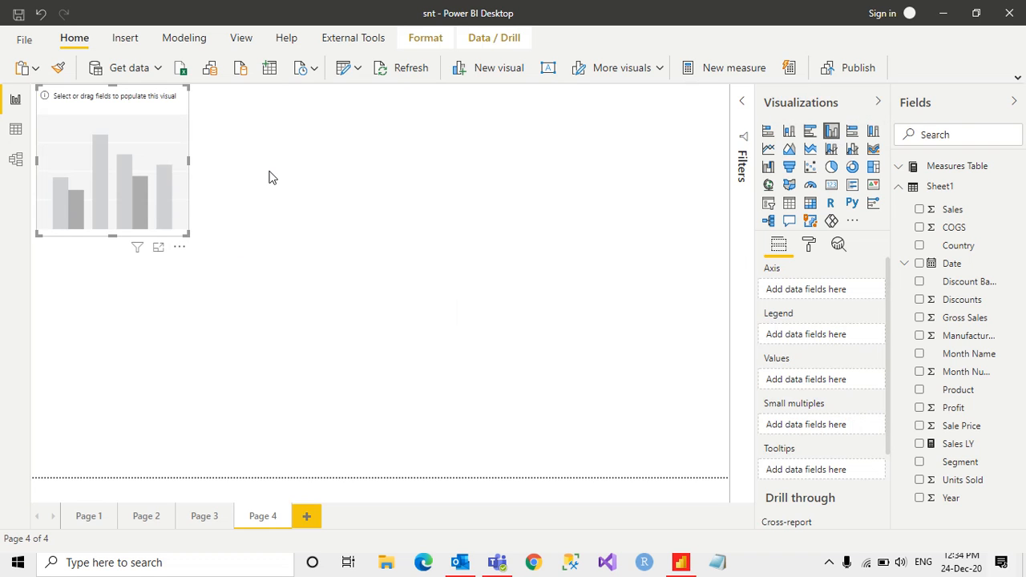
{"action": "left_click_drag", "start_coordinate": [102, 150], "coordinate": [410, 255]}
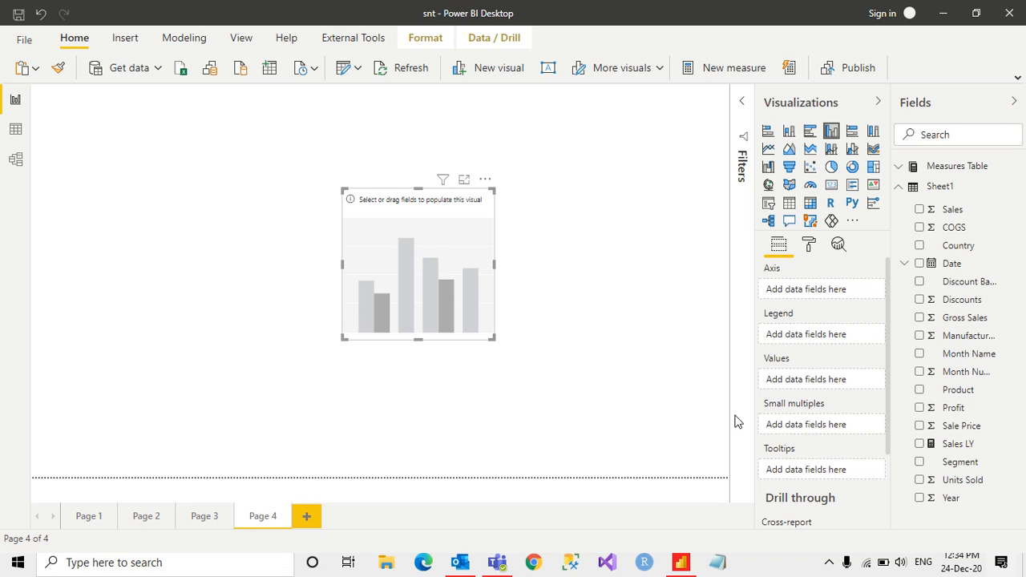
{"action": "left_click_drag", "start_coordinate": [452, 278], "coordinate": [325, 226]}
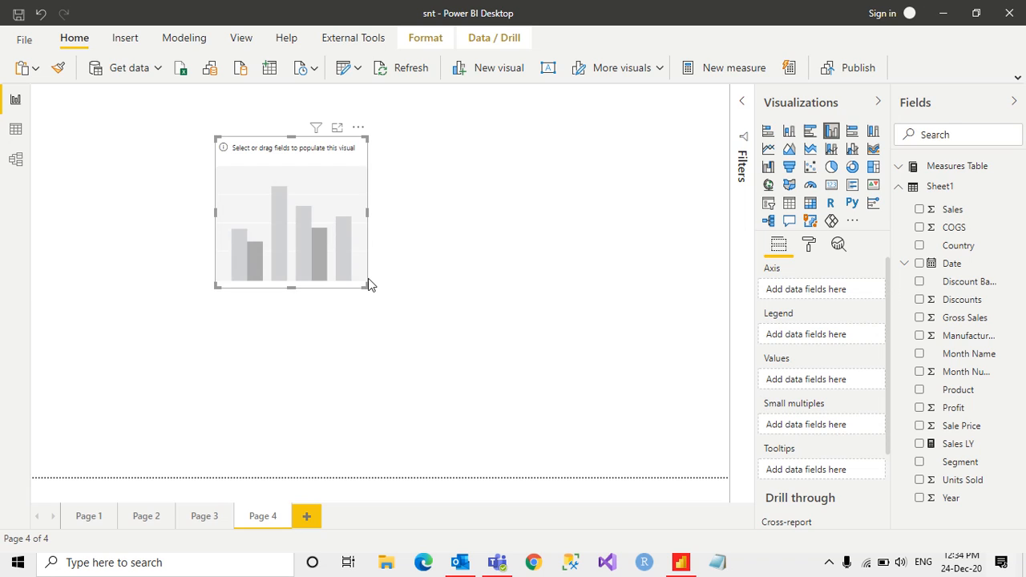
{"action": "left_click_drag", "start_coordinate": [368, 284], "coordinate": [597, 424]}
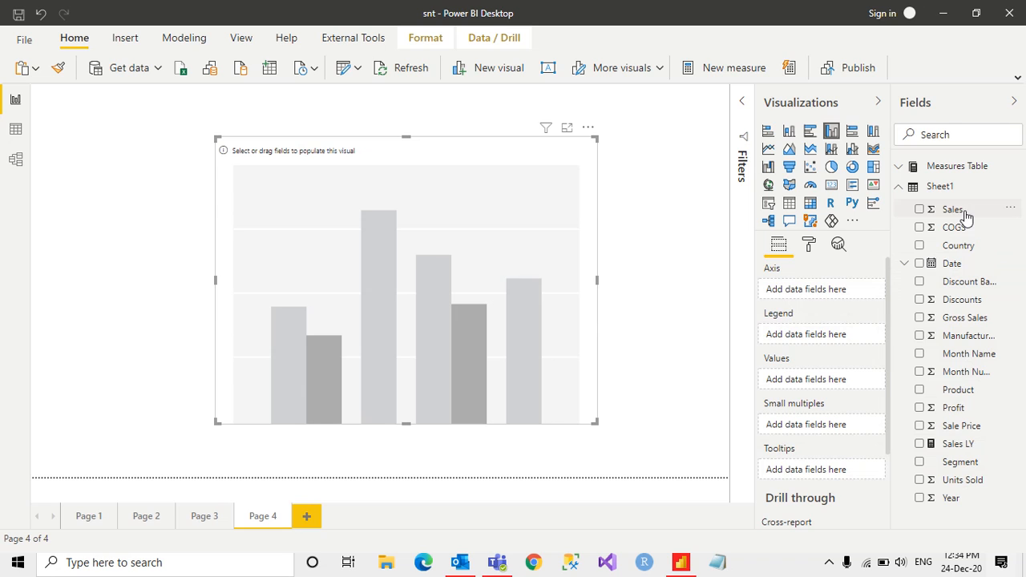
{"action": "left_click_drag", "start_coordinate": [966, 216], "coordinate": [823, 388]}
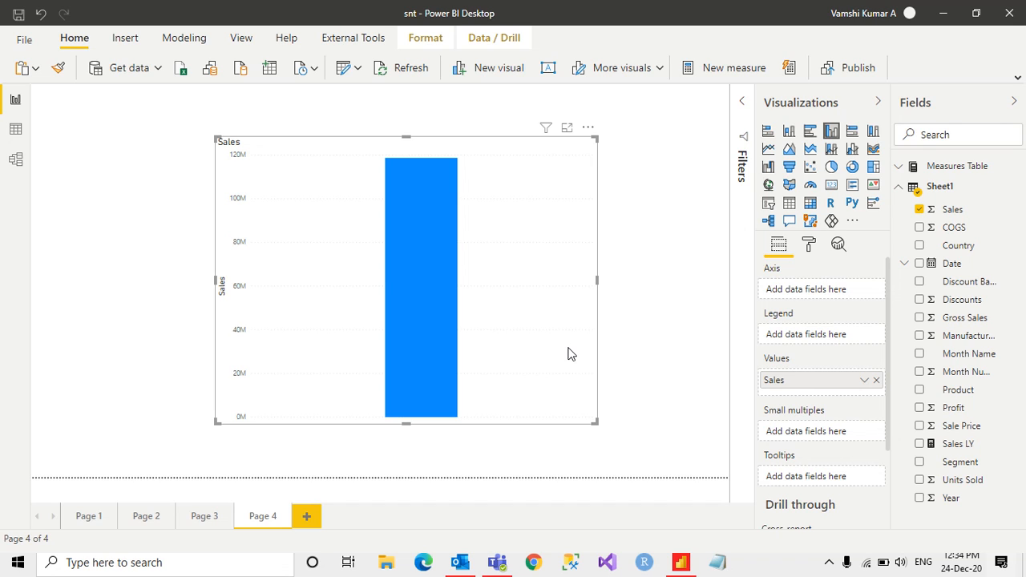
- Shrink the Sales chart, place it along the page's left side, and set Product as its axis
{"action": "left_click_drag", "start_coordinate": [508, 291], "coordinate": [314, 245]}
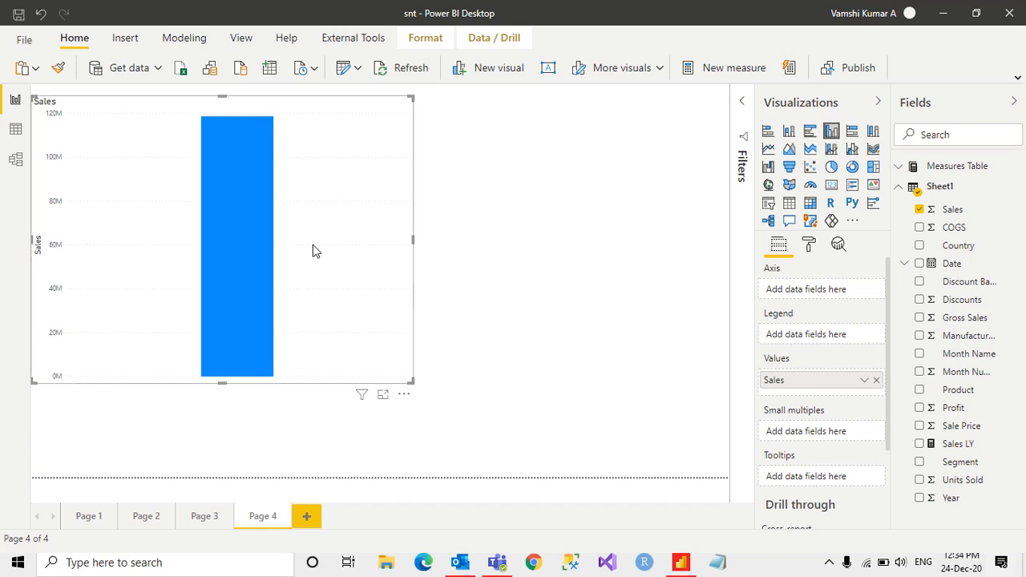
{"action": "left_click_drag", "start_coordinate": [408, 382], "coordinate": [327, 252]}
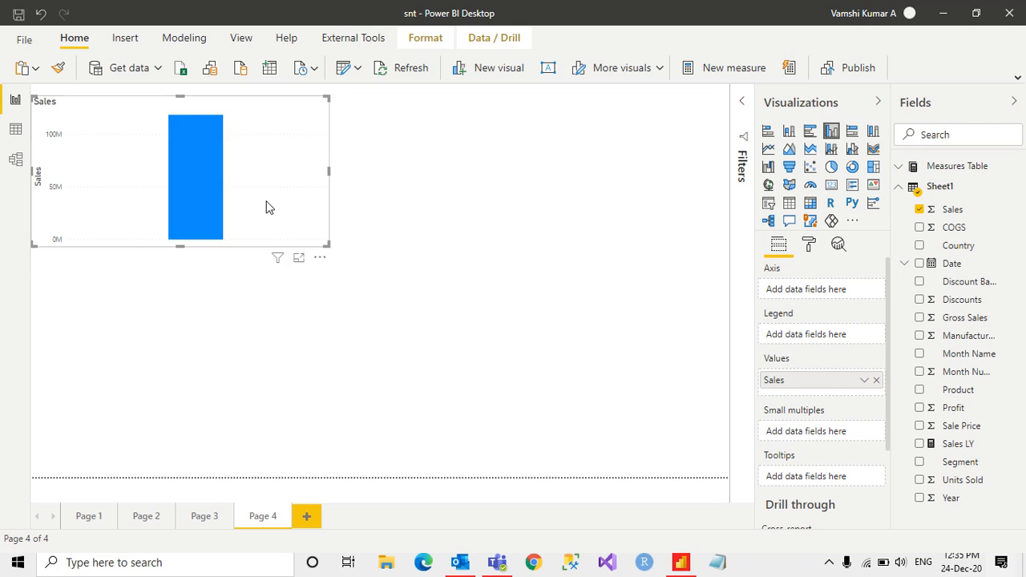
{"action": "left_click_drag", "start_coordinate": [247, 186], "coordinate": [312, 200]}
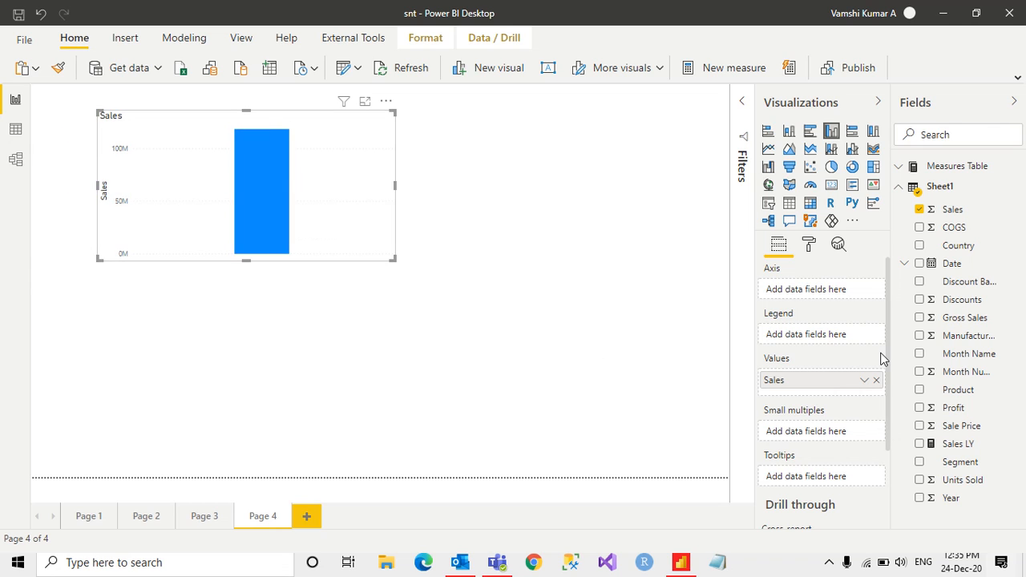
{"action": "left_click_drag", "start_coordinate": [960, 391], "coordinate": [817, 296]}
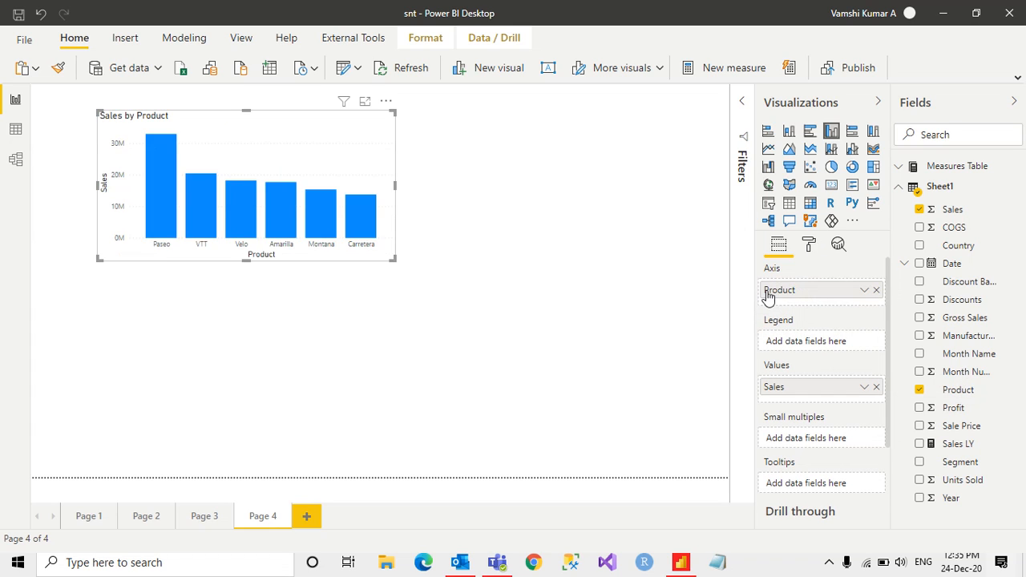
{"action": "left_click_drag", "start_coordinate": [232, 171], "coordinate": [166, 197]}
{"action": "left_click", "coordinate": [472, 211]}
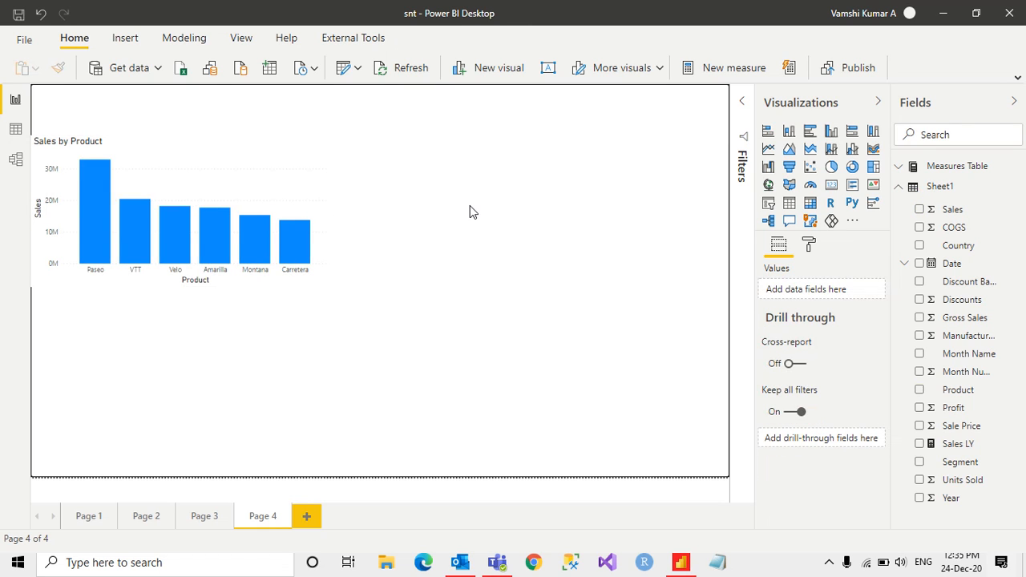
- Build a clustered column chart of Sales by Segment on the empty area beside the Sales by Product chart
{"action": "left_click_drag", "start_coordinate": [967, 466], "coordinate": [599, 218]}
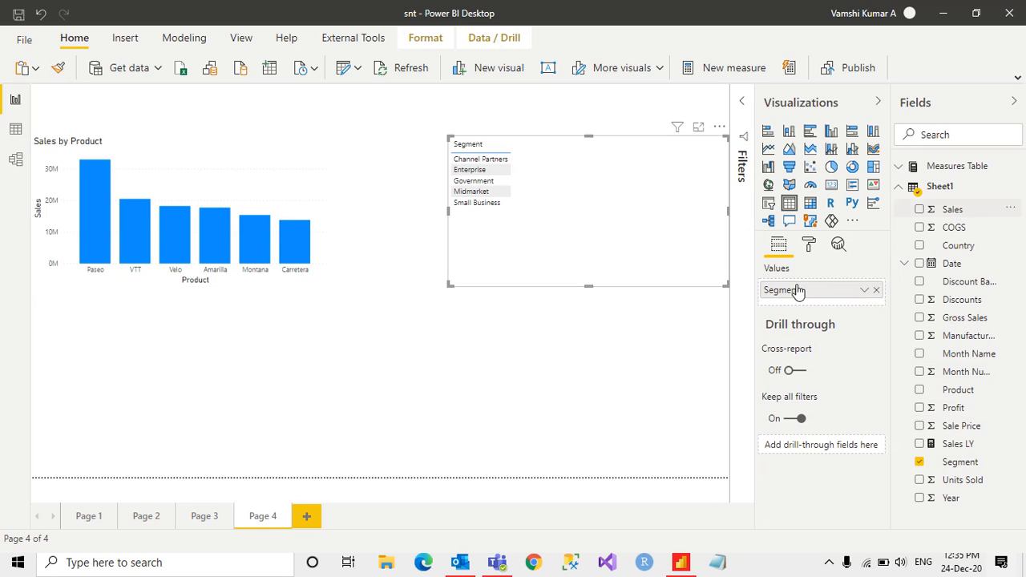
{"action": "left_click_drag", "start_coordinate": [797, 290], "coordinate": [801, 303]}
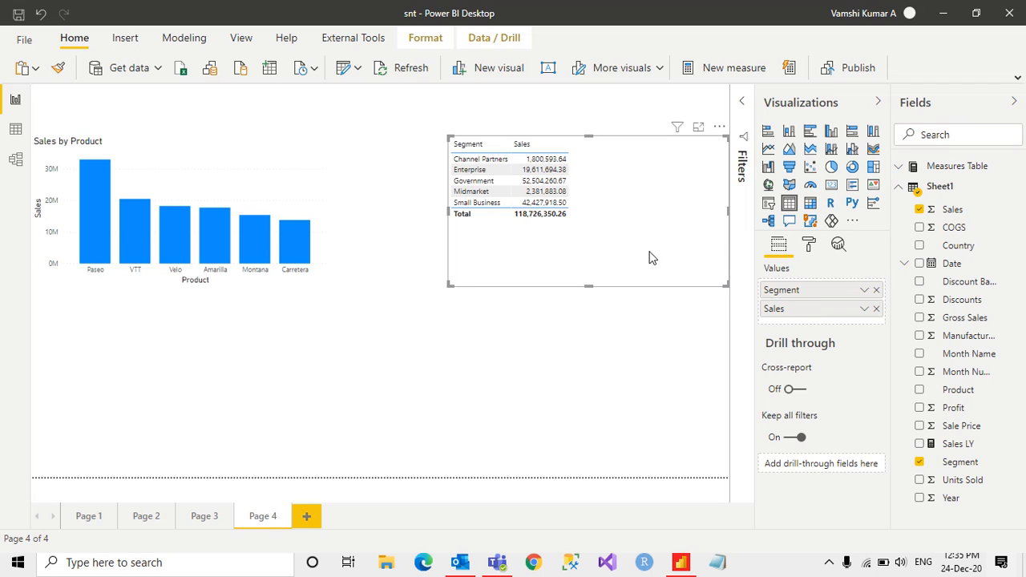
{"action": "left_click", "coordinate": [831, 132]}
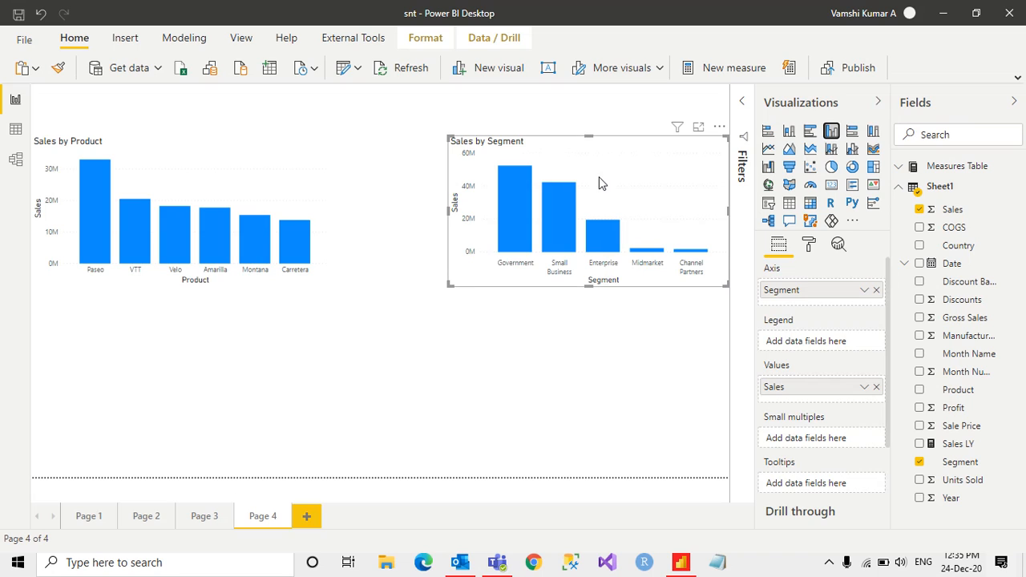
- Move the Sales by Segment and Sales by Product charts up to the top edge of the page
{"action": "left_click_drag", "start_coordinate": [601, 184], "coordinate": [614, 93]}
{"action": "left_click", "coordinate": [217, 179]}
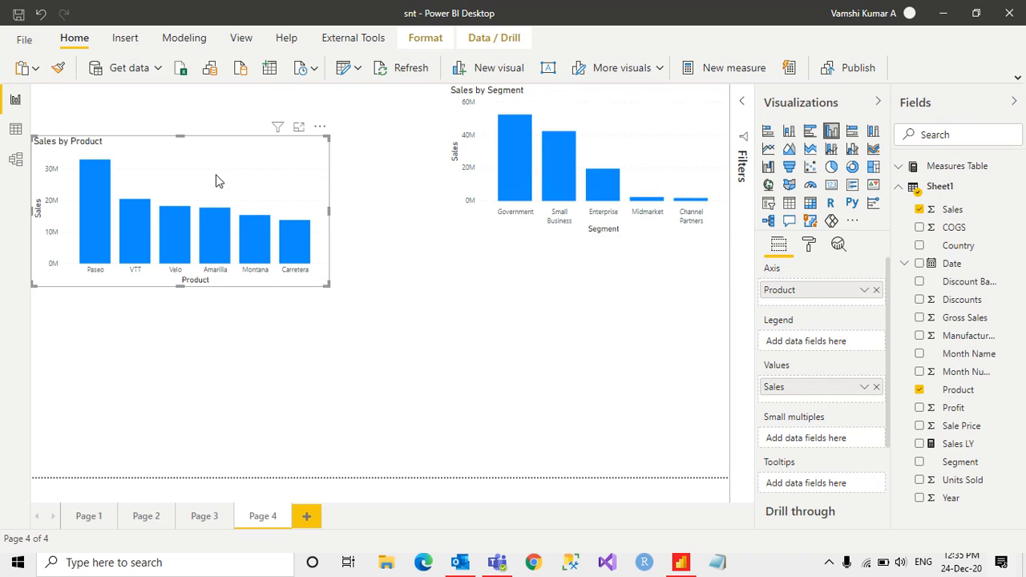
{"action": "left_click_drag", "start_coordinate": [217, 179], "coordinate": [222, 115]}
{"action": "left_click", "coordinate": [357, 310]}
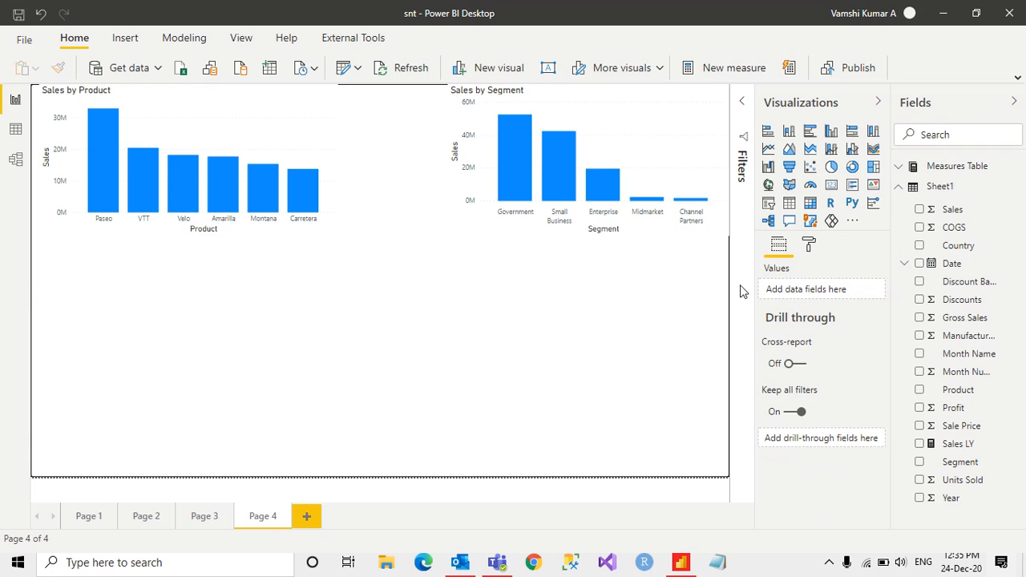
- Add a widened third clustered column chart below the other two, with Sales as its values
{"action": "left_click", "coordinate": [831, 132]}
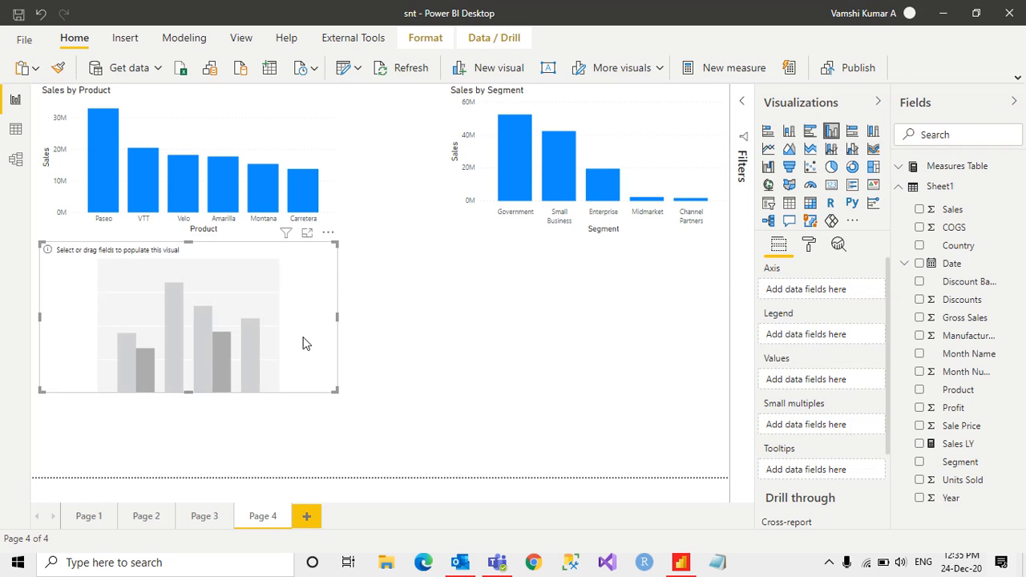
{"action": "left_click_drag", "start_coordinate": [236, 322], "coordinate": [430, 388]}
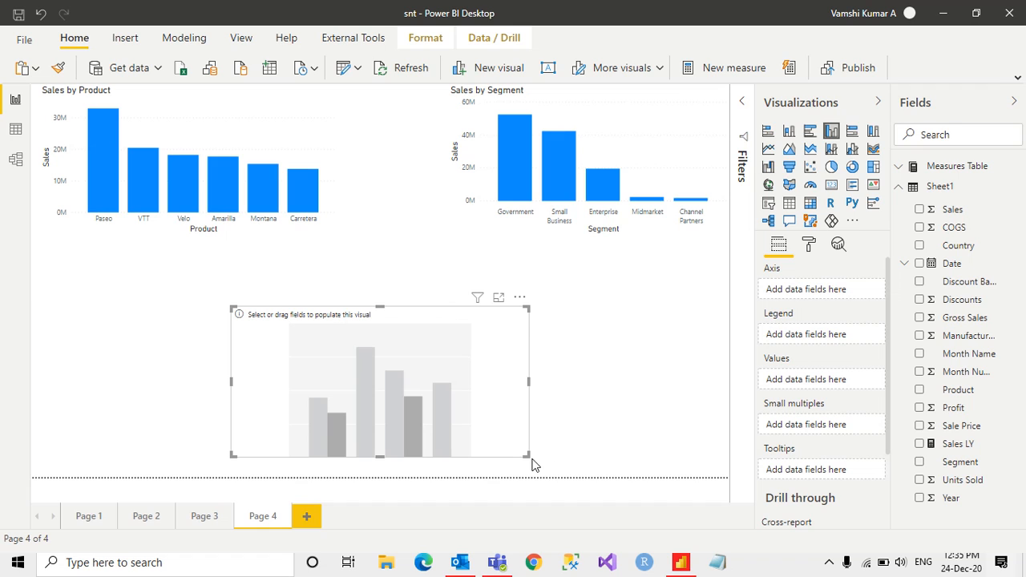
{"action": "left_click_drag", "start_coordinate": [528, 456], "coordinate": [639, 475]}
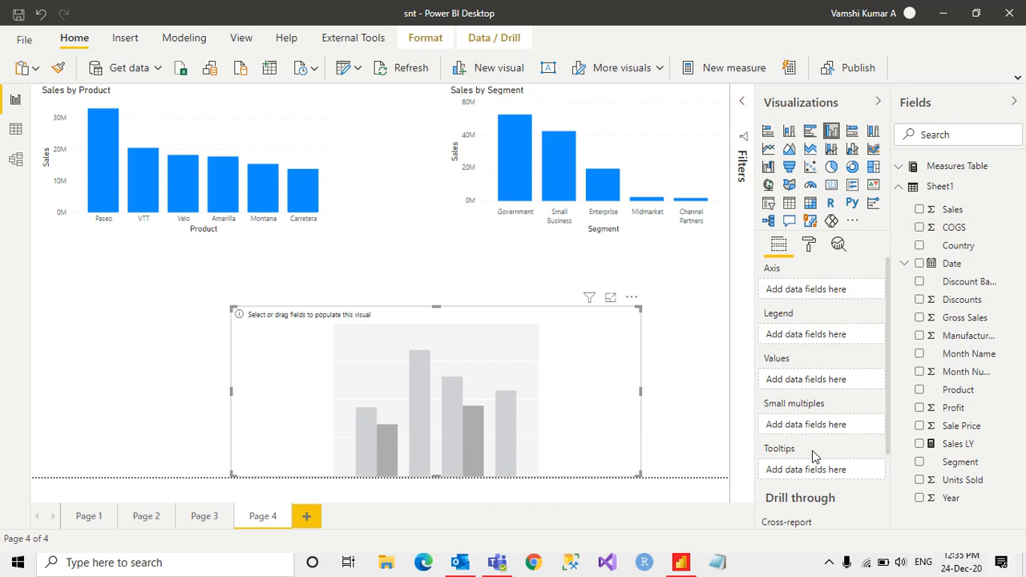
{"action": "left_click_drag", "start_coordinate": [929, 215], "coordinate": [812, 387]}
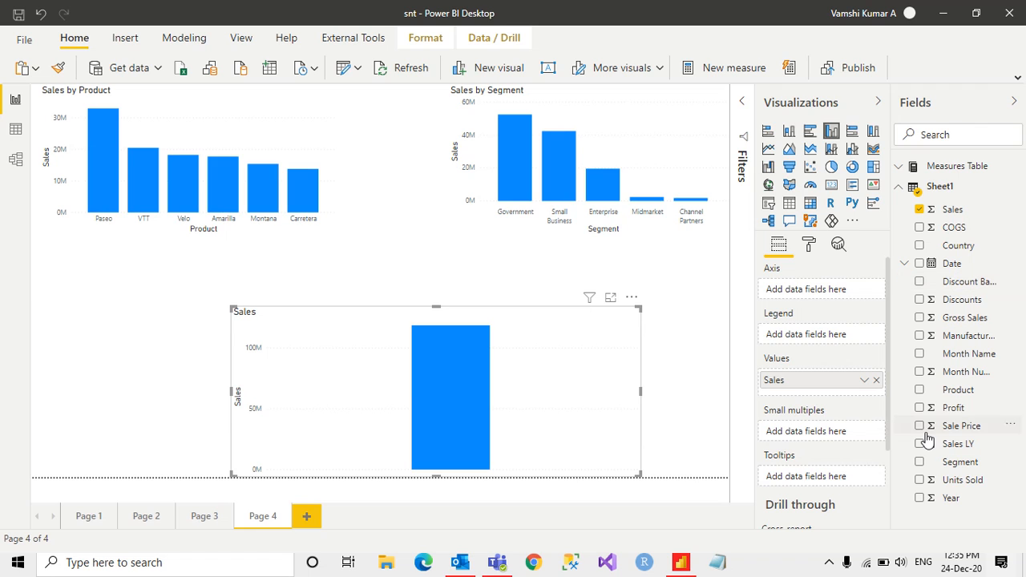
- Split the third chart into small multiples by Segment and set Product as its axis
{"action": "left_click_drag", "start_coordinate": [970, 467], "coordinate": [833, 431]}
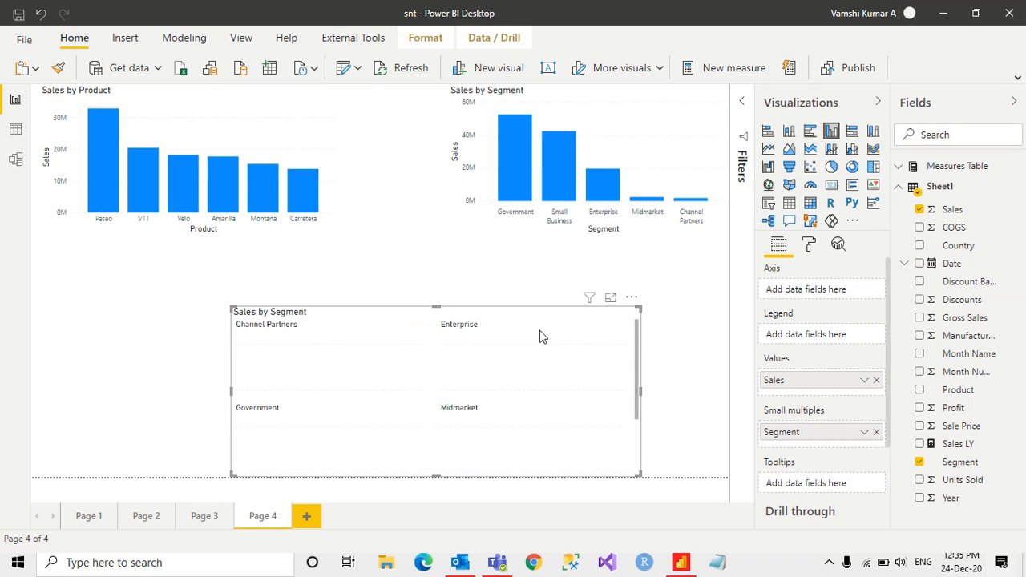
{"action": "left_click_drag", "start_coordinate": [508, 316], "coordinate": [492, 274]}
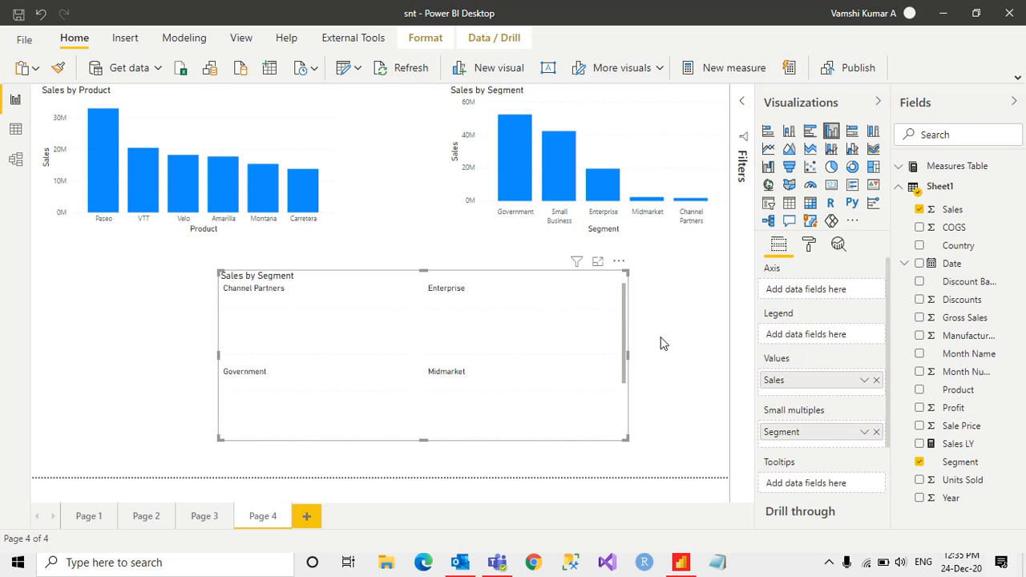
{"action": "left_click_drag", "start_coordinate": [626, 313], "coordinate": [625, 275]}
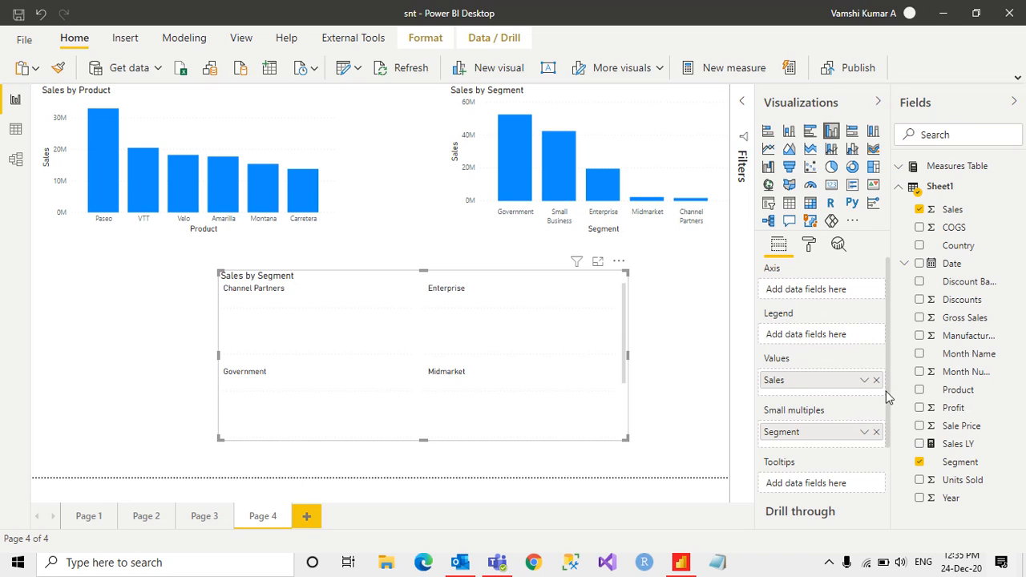
{"action": "left_click_drag", "start_coordinate": [956, 391], "coordinate": [832, 300]}
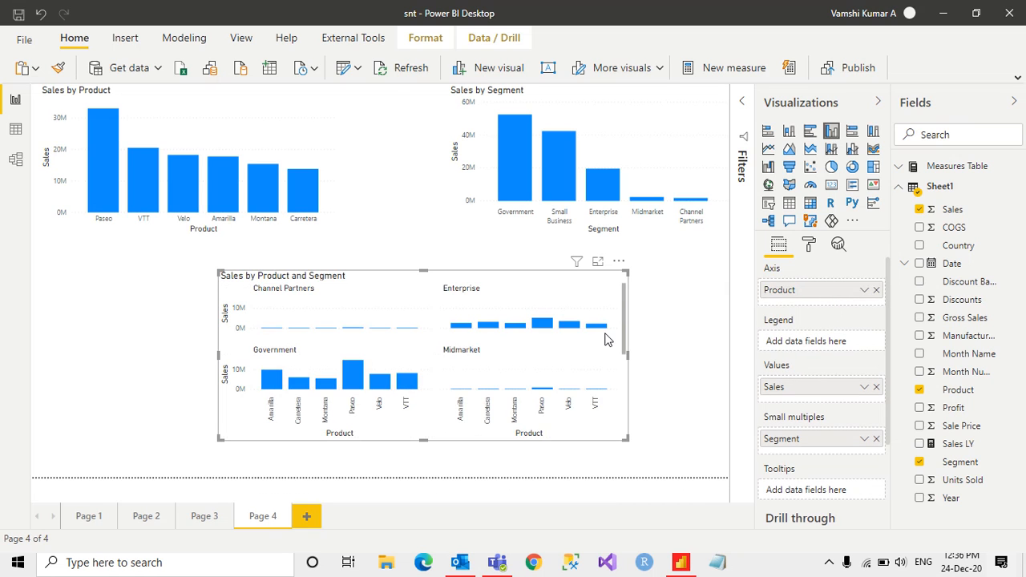
- Enlarge the small multiples chart so it spans the lower half of the page
{"action": "mouse_move", "coordinate": [623, 313]}
{"action": "left_mouse_down"}
{"action": "mouse_move", "coordinate": [628, 373]}
{"action": "mouse_move", "coordinate": [618, 304]}
{"action": "left_mouse_up"}
{"action": "left_click_drag", "start_coordinate": [625, 439], "coordinate": [715, 475]}
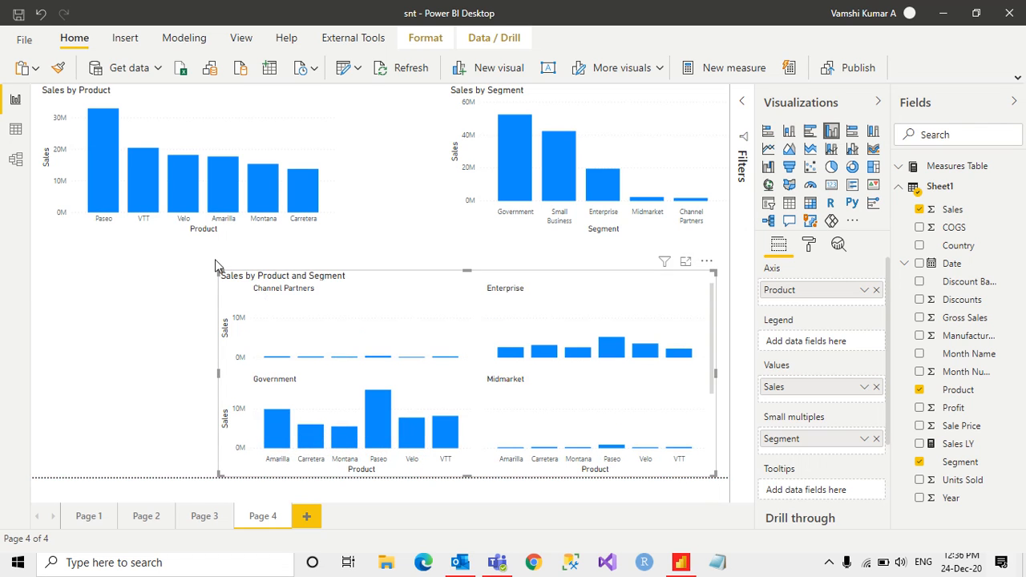
{"action": "left_click_drag", "start_coordinate": [219, 271], "coordinate": [41, 254]}
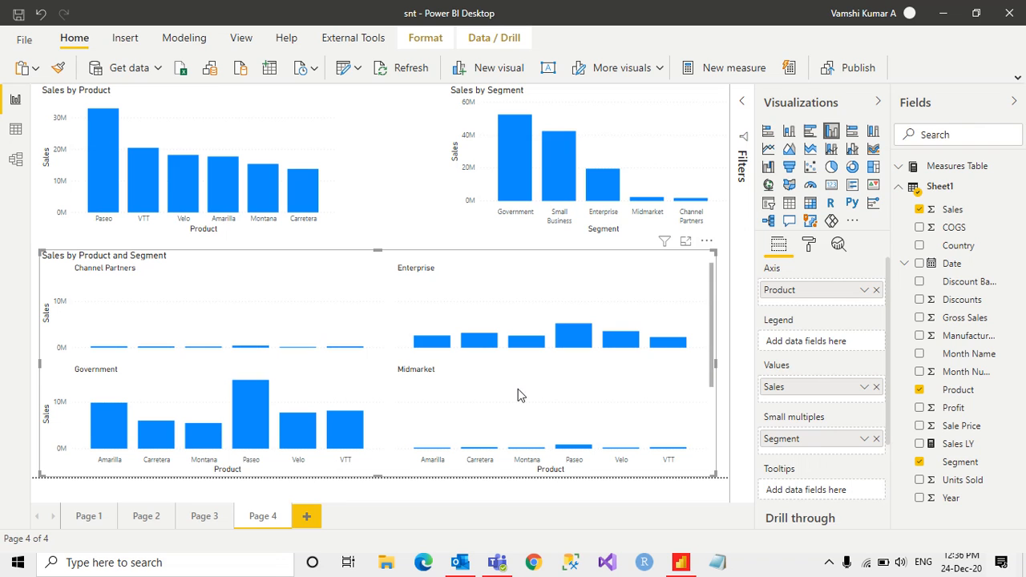
- Add Country beneath Segment as a second small multiples field of the lower chart
{"action": "left_click_drag", "start_coordinate": [716, 318], "coordinate": [714, 273]}
{"action": "mouse_move", "coordinate": [150, 435]}
{"action": "scroll", "coordinate": [712, 305], "scroll_direction": "down", "scroll_amount": 2}
{"action": "scroll", "coordinate": [708, 303], "scroll_direction": "up", "scroll_amount": 2}
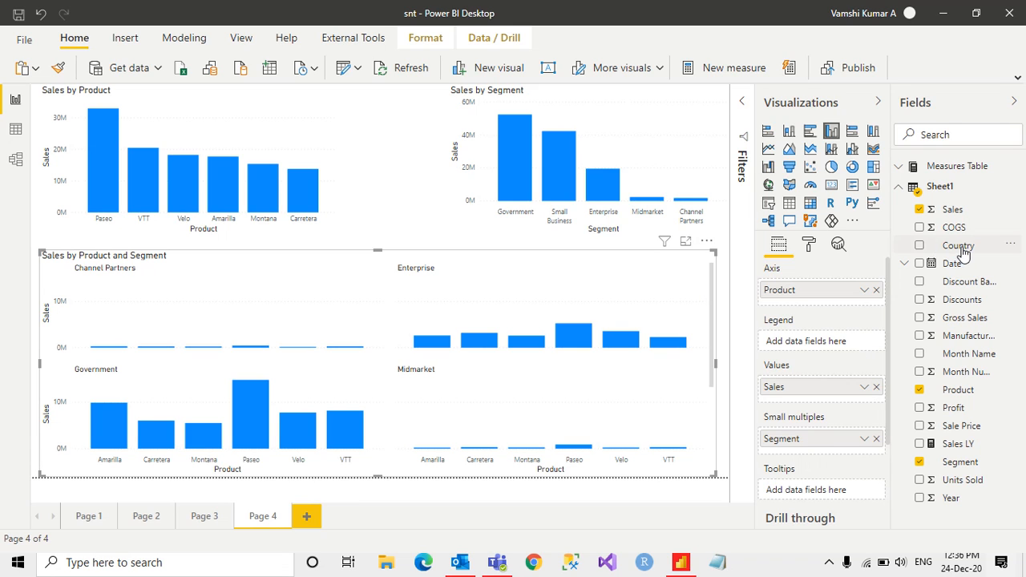
{"action": "left_click_drag", "start_coordinate": [963, 252], "coordinate": [813, 452]}
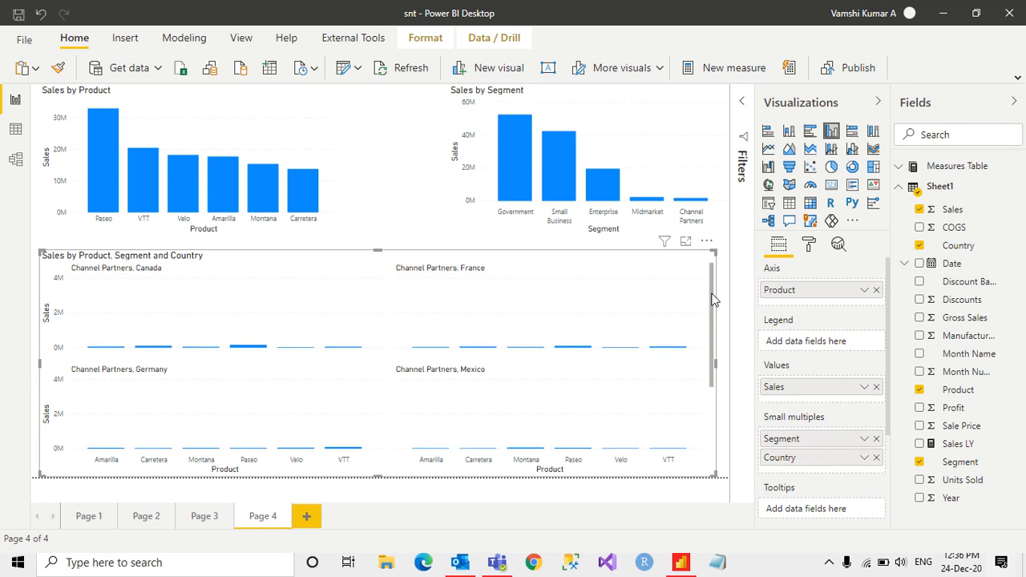
- Review the small multiples for each segment and country combination down to Small Business, and minimize the report window
{"action": "left_click_drag", "start_coordinate": [710, 299], "coordinate": [714, 407]}
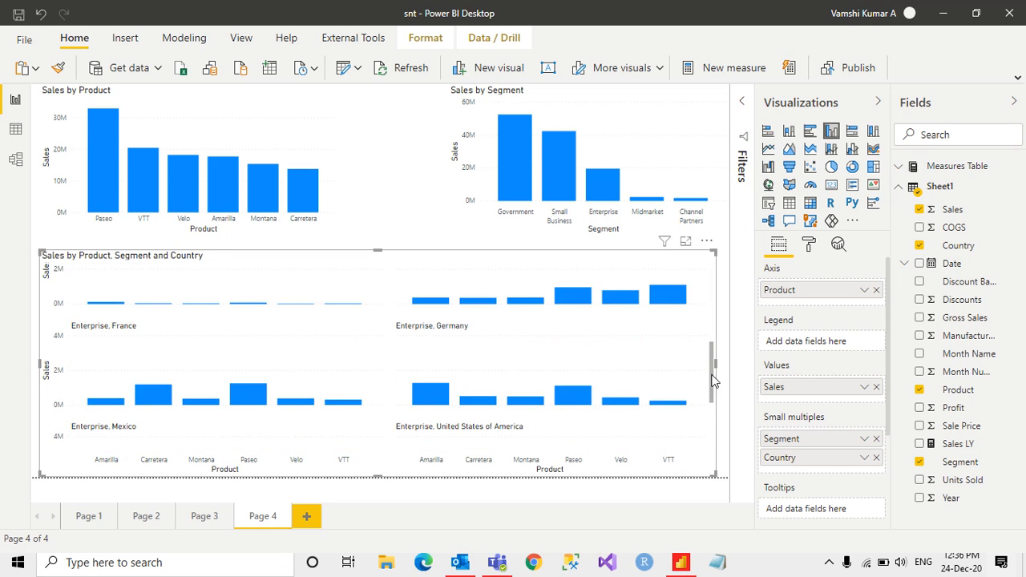
{"action": "scroll", "coordinate": [713, 390], "scroll_direction": "down", "scroll_amount": 1}
{"action": "scroll", "coordinate": [713, 390], "scroll_direction": "down", "scroll_amount": 1}
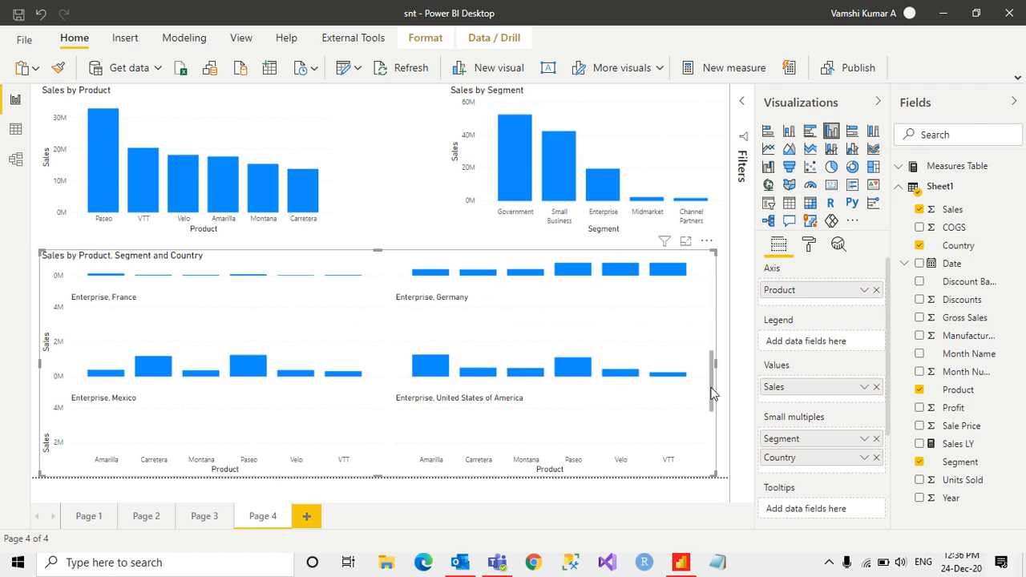
{"action": "scroll", "coordinate": [713, 393], "scroll_direction": "down", "scroll_amount": 5}
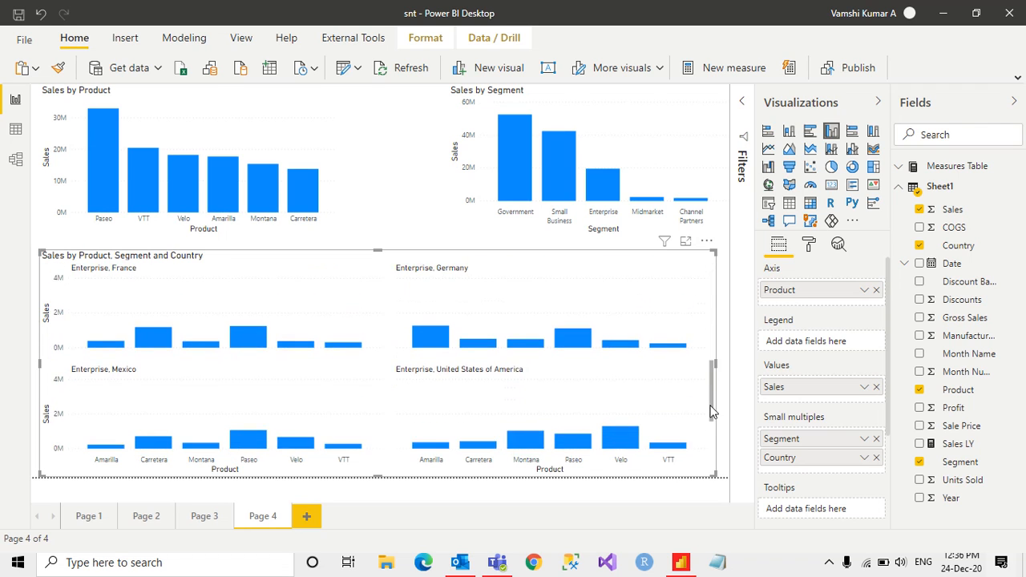
{"action": "scroll", "coordinate": [714, 438], "scroll_direction": "down", "scroll_amount": 1}
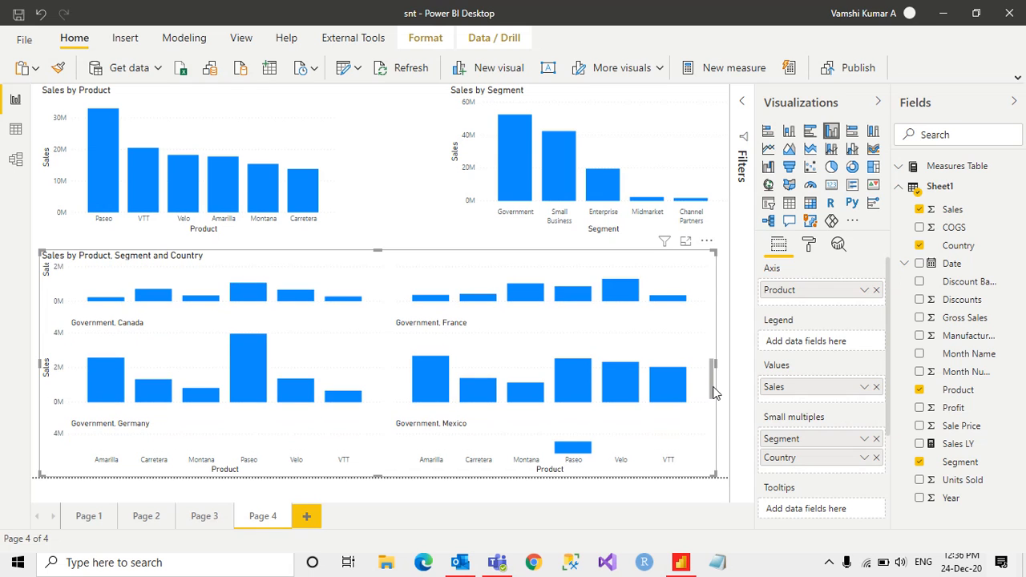
{"action": "scroll", "coordinate": [713, 386], "scroll_direction": "down", "scroll_amount": 10}
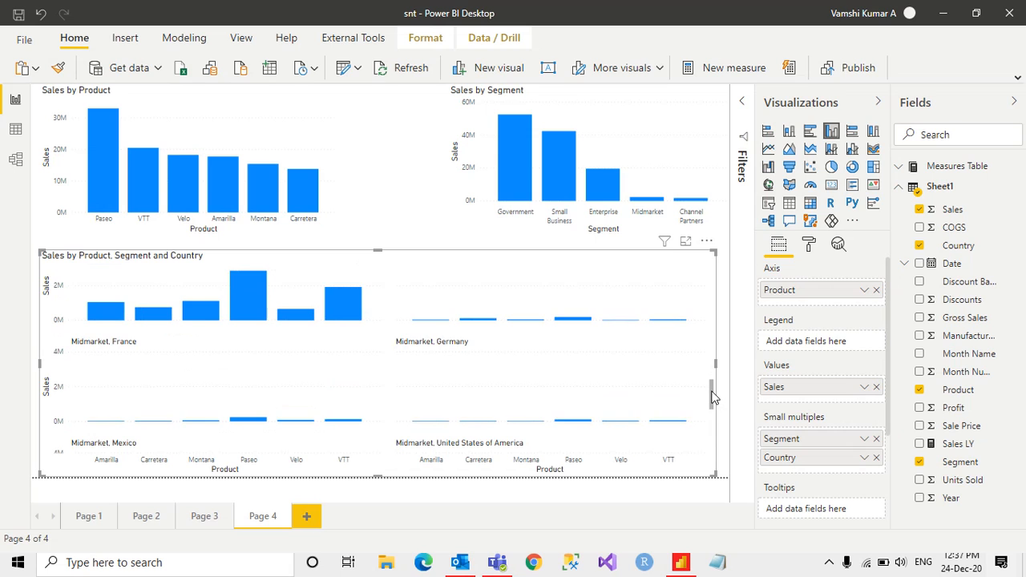
{"action": "left_click_drag", "start_coordinate": [716, 405], "coordinate": [716, 439]}
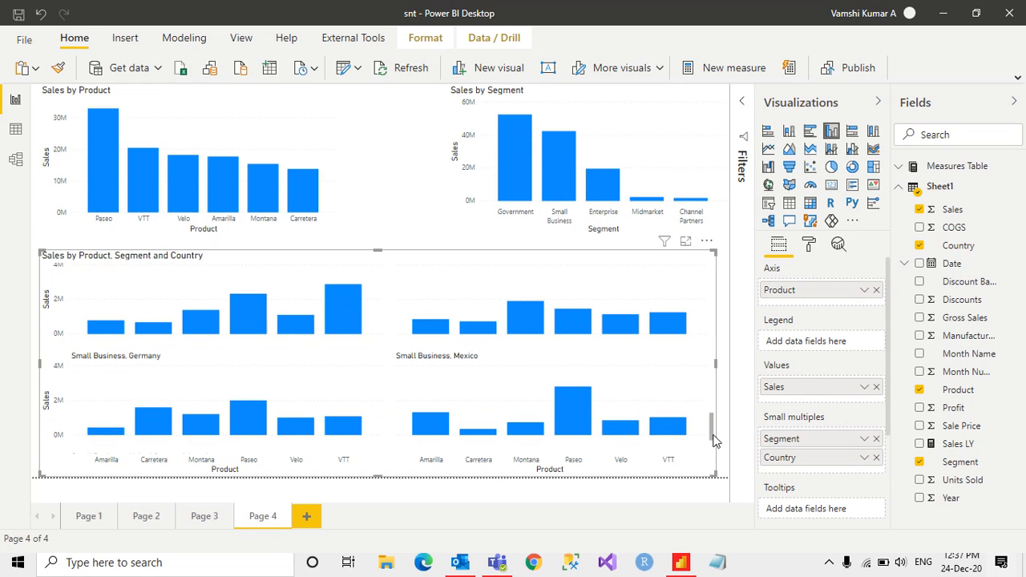
{"action": "left_click", "coordinate": [943, 13]}
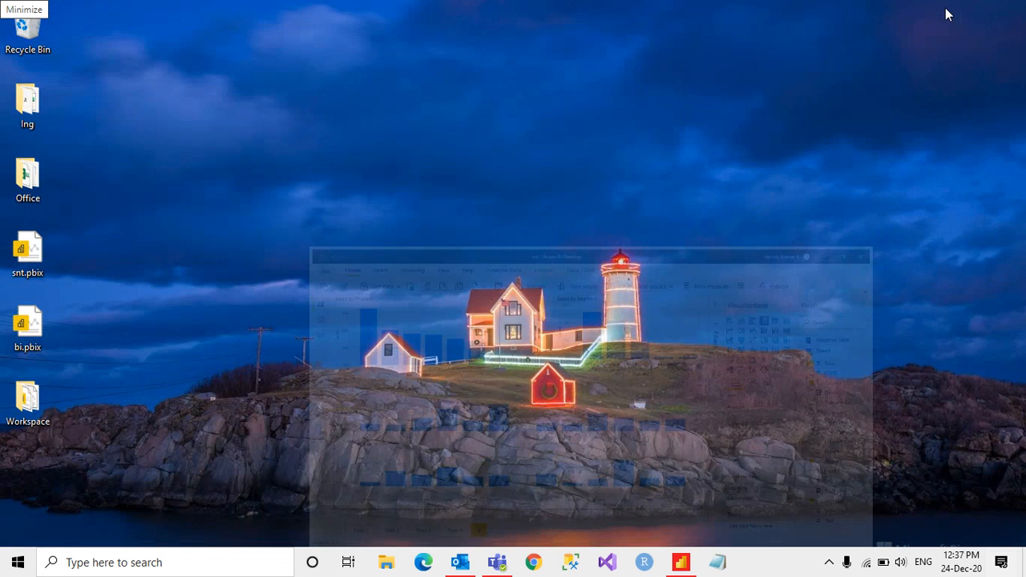